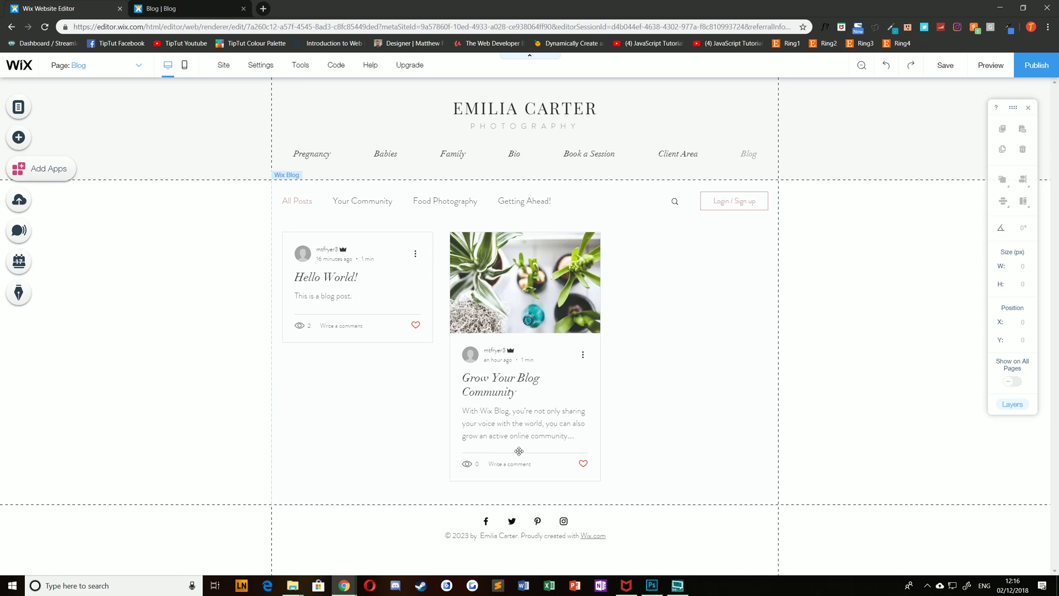
Save the blog page with its Hello World and Grow Your Blog Community posts
key("ctrl+s")
From the blog's Add-Ons settings, add a Custom Feed to the Bio page
left_click(463, 327)
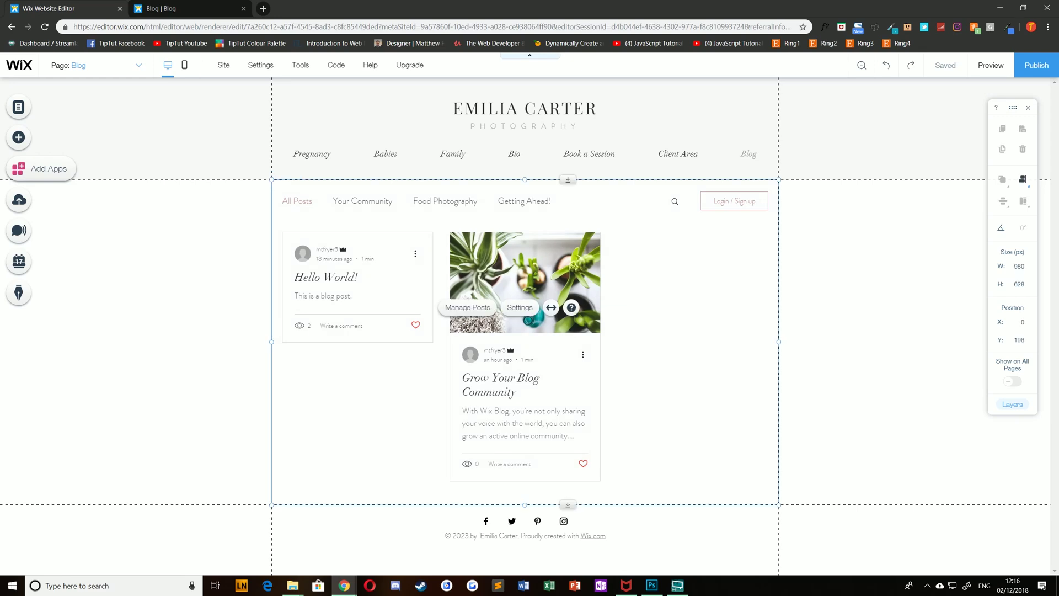
left_click(520, 308)
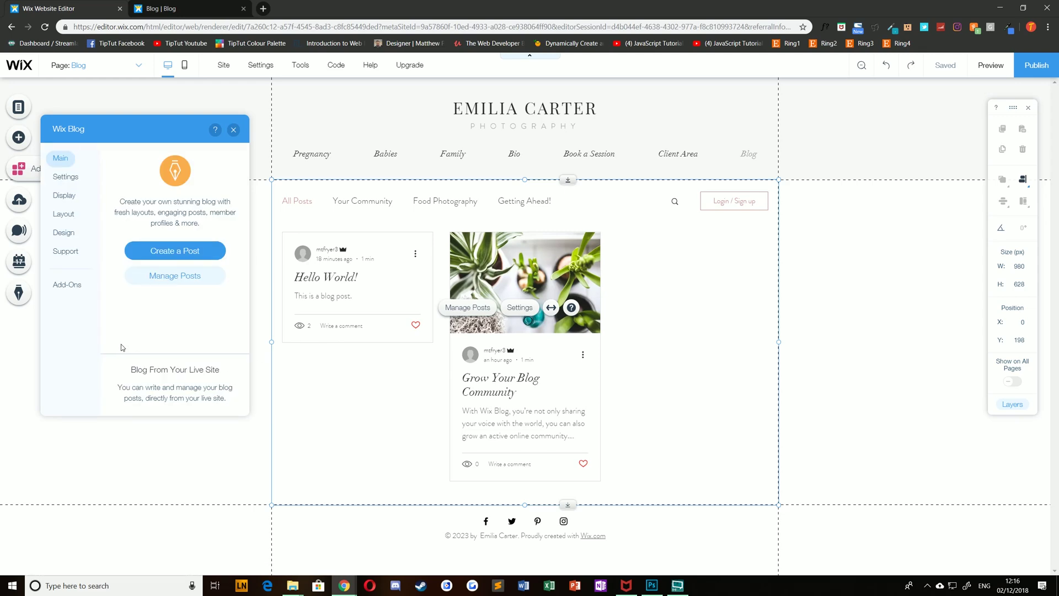
left_click(71, 285)
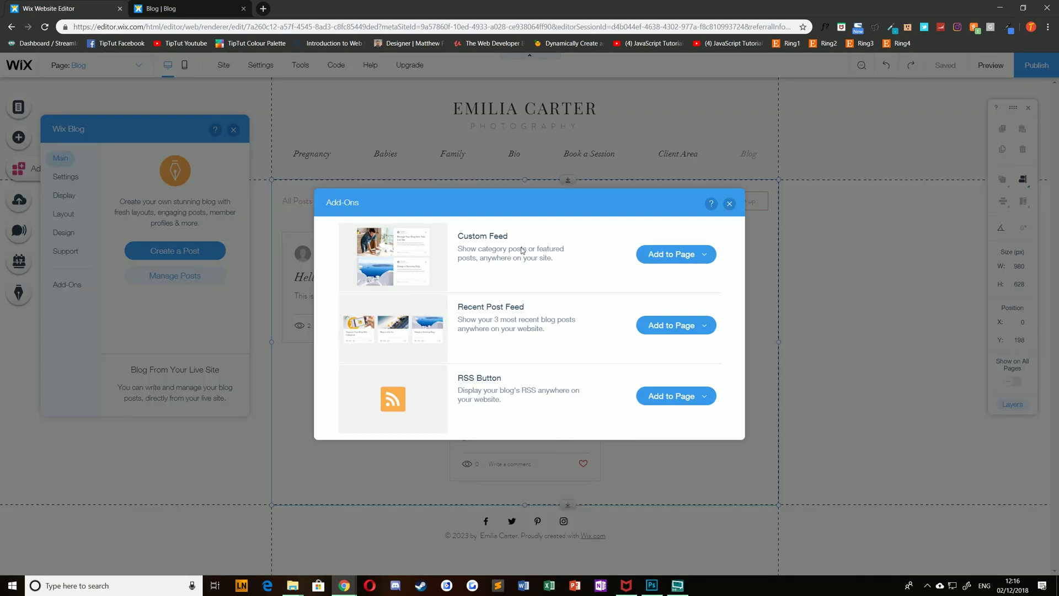
left_click(684, 258)
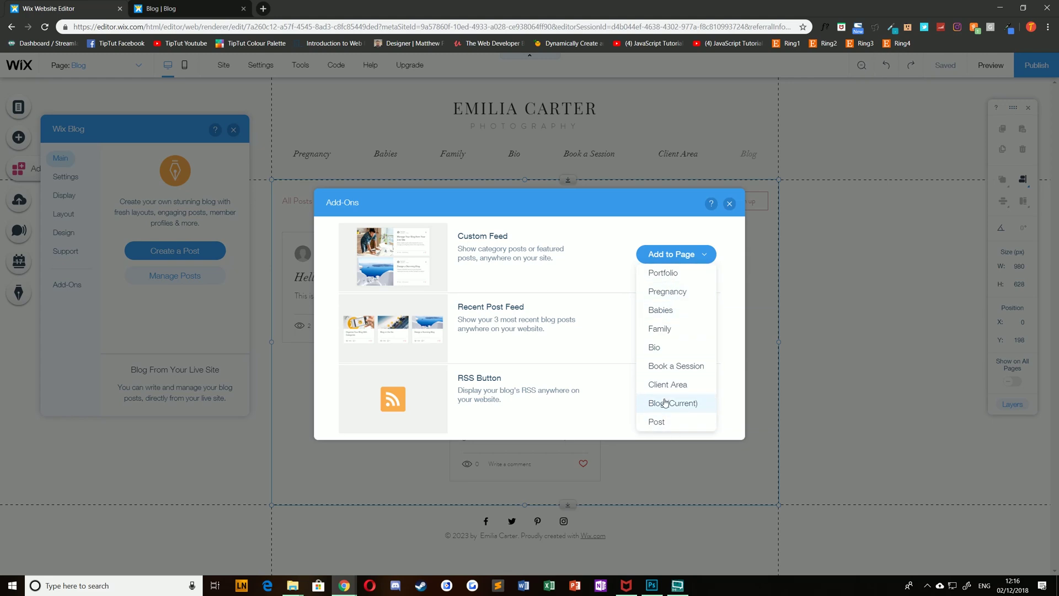
left_click(661, 353)
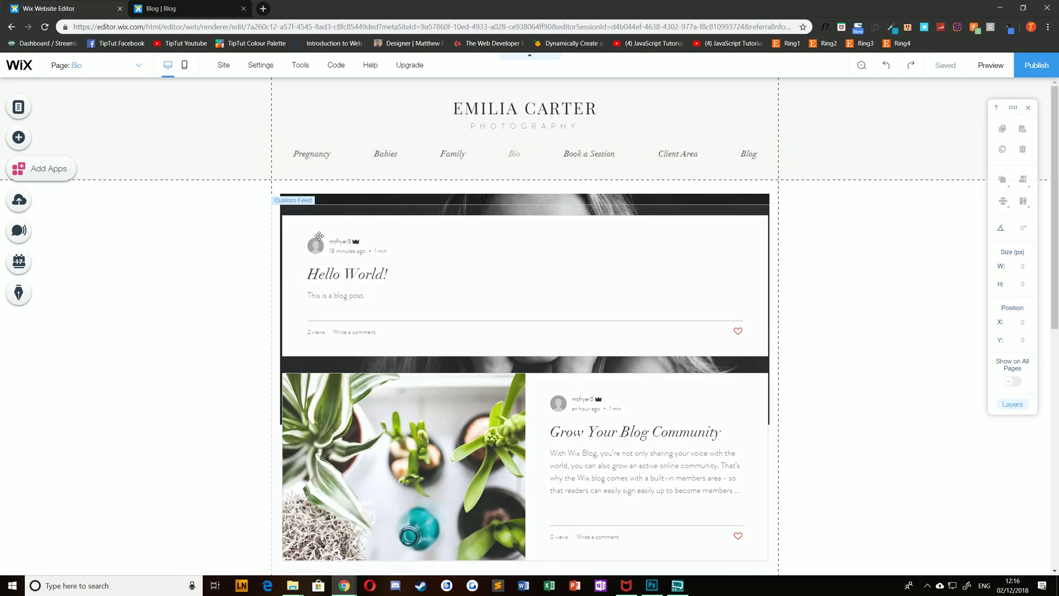
Drag the Custom Feed down to sit below the Bio page's contact form
mouse_move(322, 240)
left_mouse_down()
mouse_move(370, 383)
mouse_move(406, 341)
mouse_move(313, 442)
left_mouse_up()
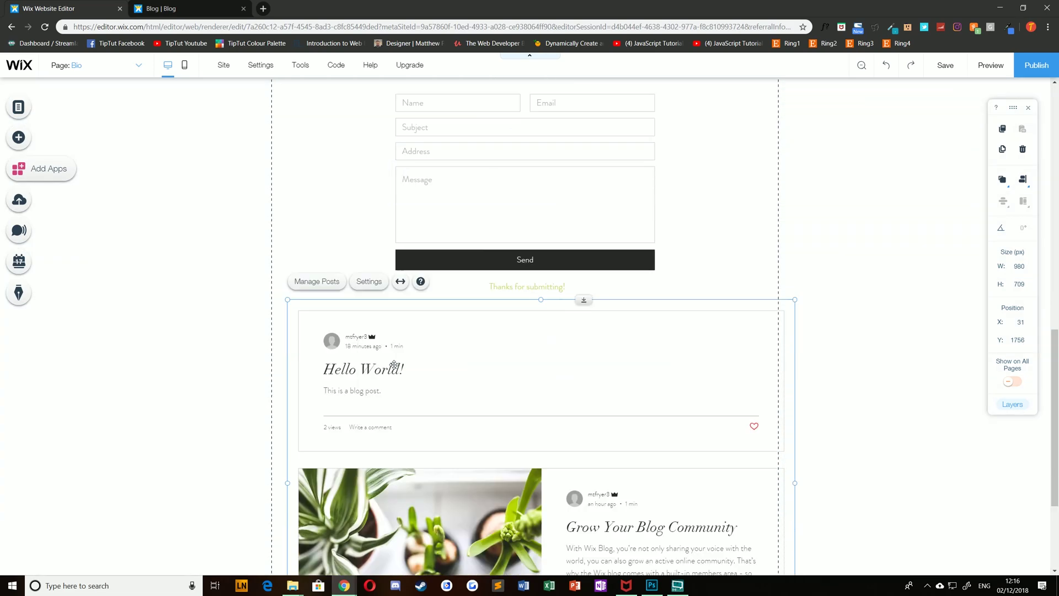
scroll(365, 331, "down", 5)
left_click_drag(399, 178, 378, 186)
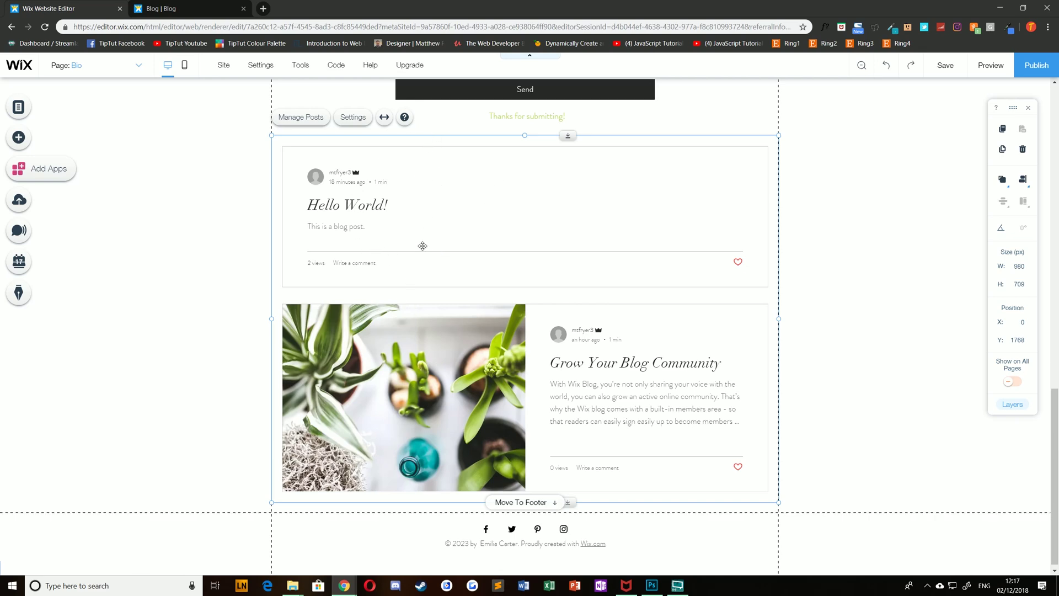
Try the Your Community category filter on the feed, then restore All Posts
left_click(352, 118)
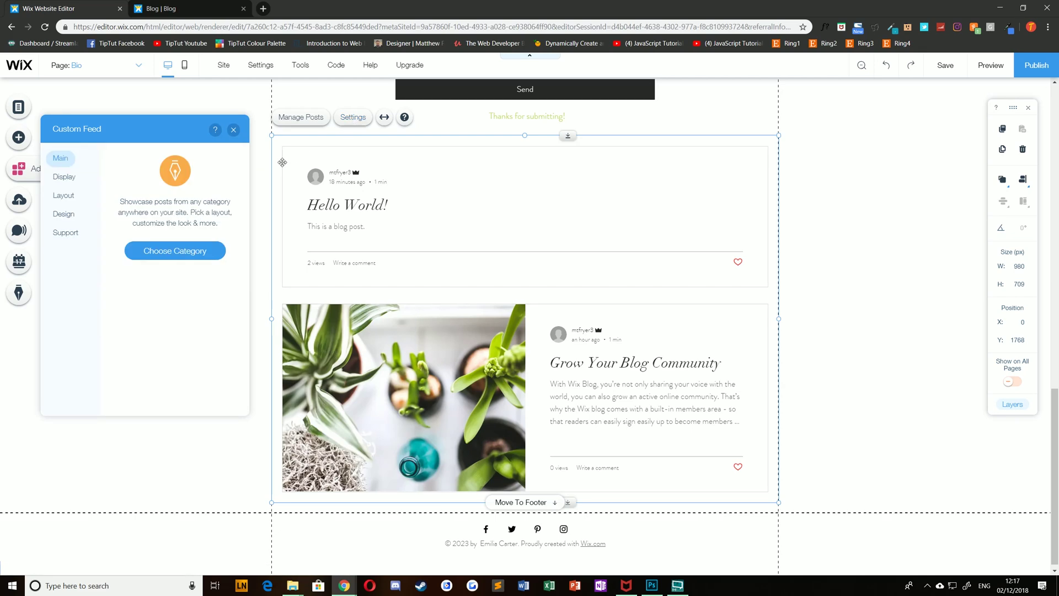
left_click(174, 252)
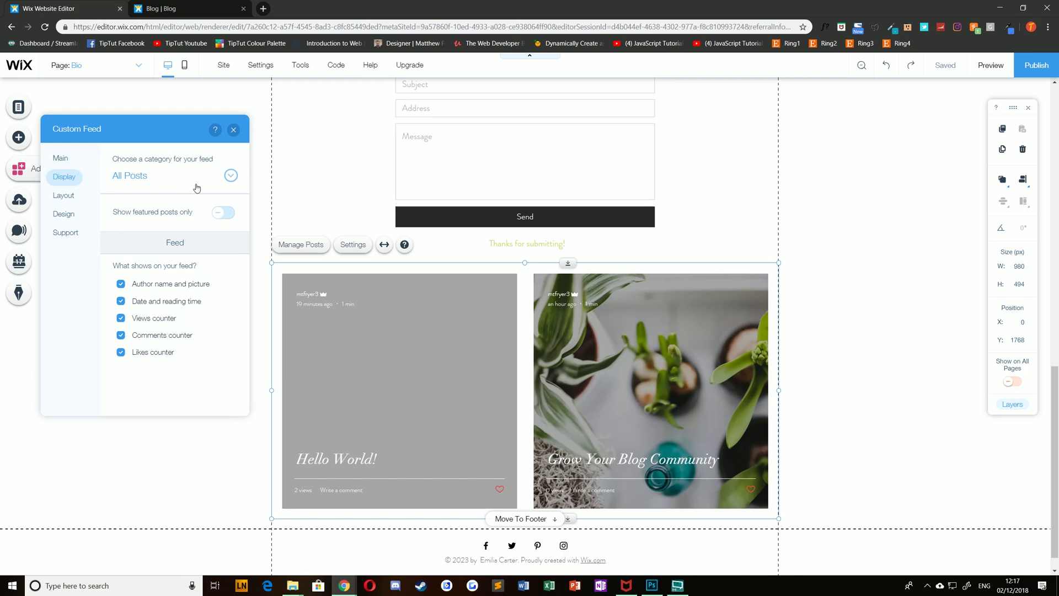
left_click(231, 178)
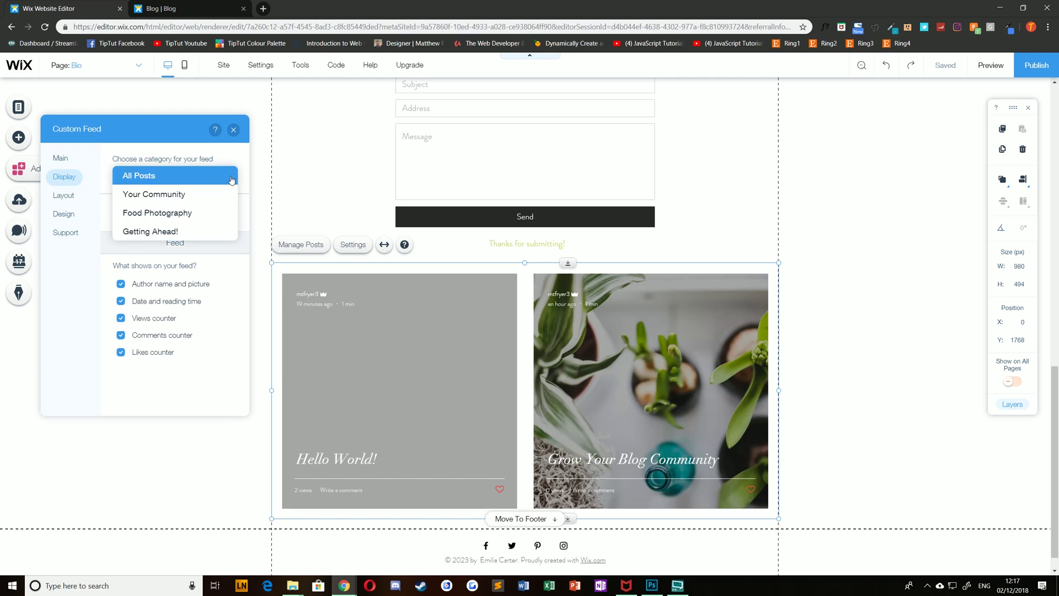
left_click(158, 195)
left_click(200, 176)
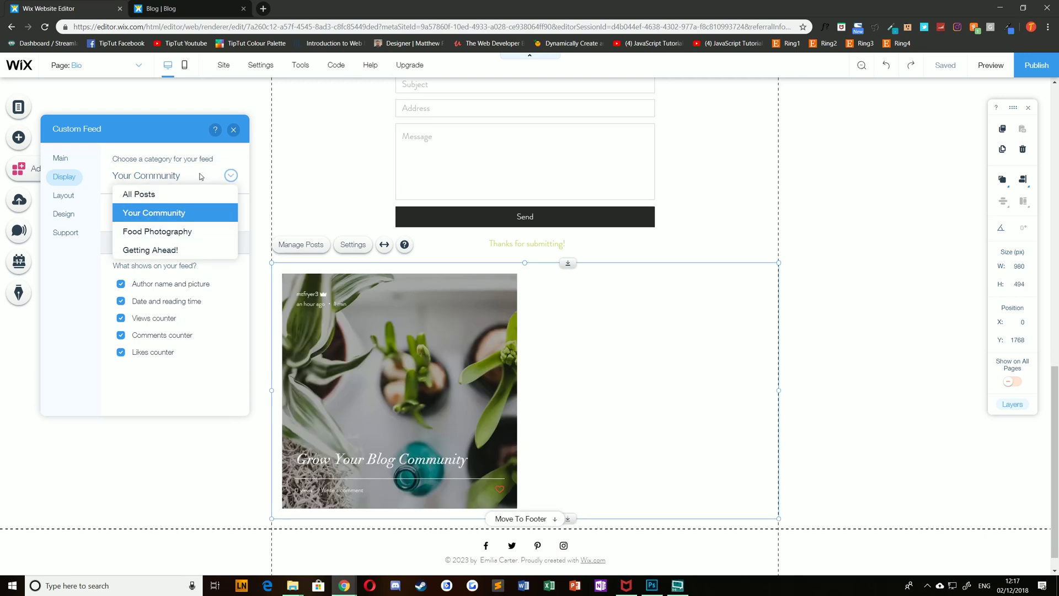
left_click(139, 193)
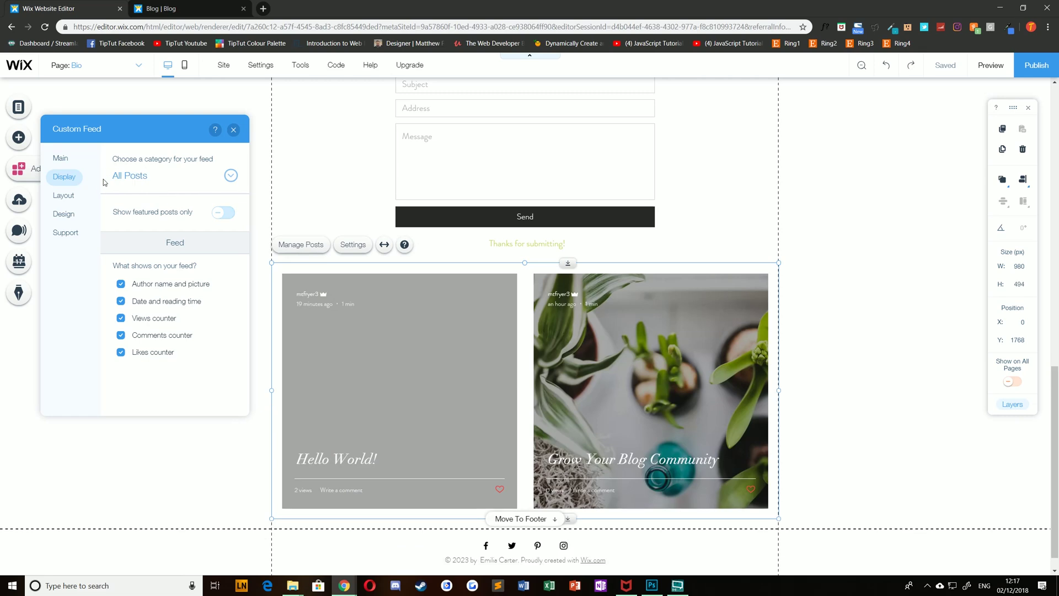
Toggle 'Show featured posts only' on and off, leaving it off
left_click(222, 214)
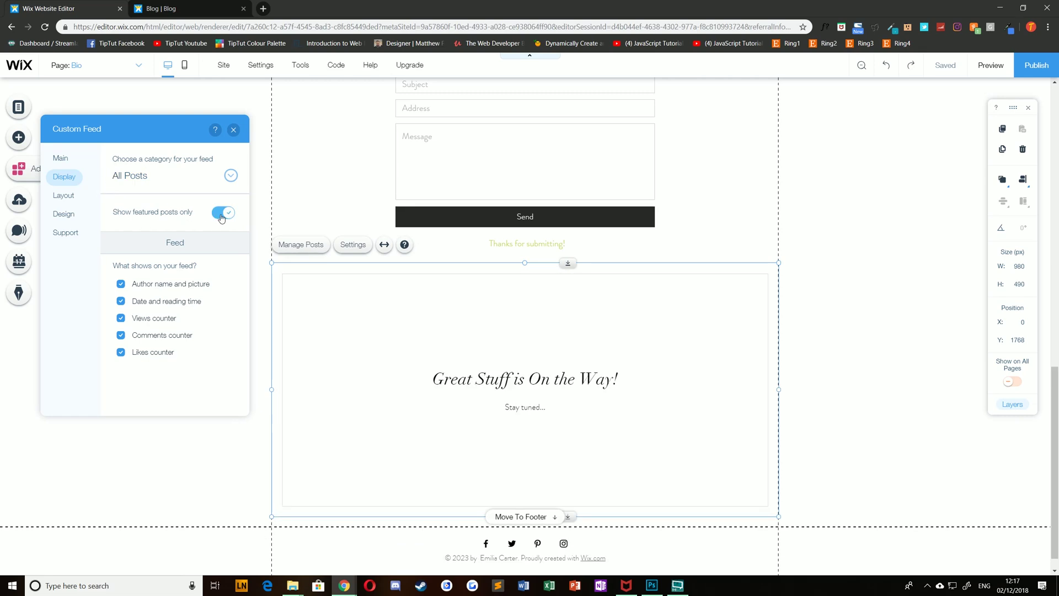
left_click(222, 214)
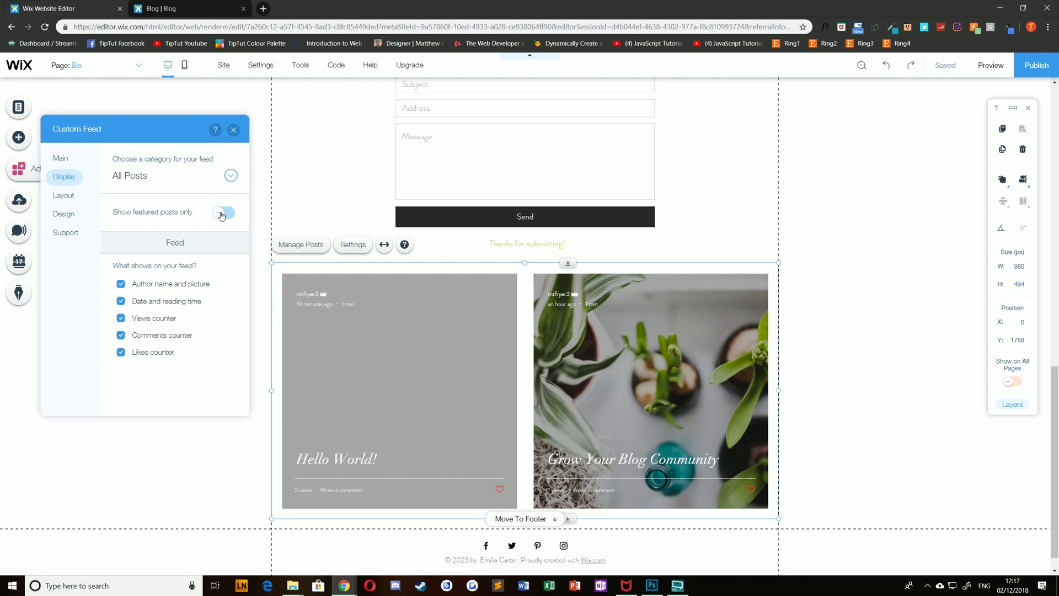
left_click(221, 215)
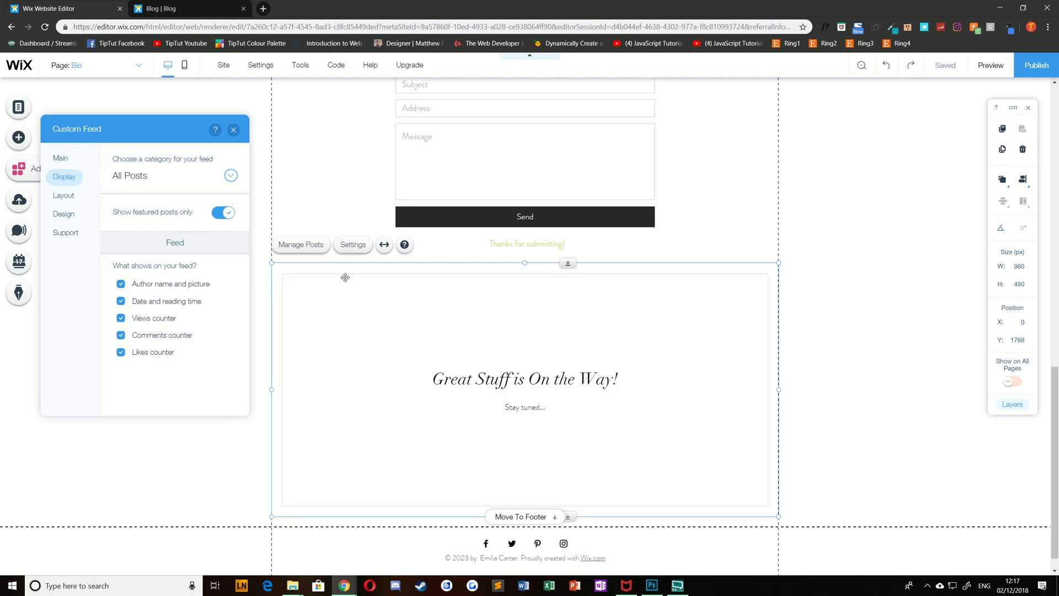
left_click(221, 216)
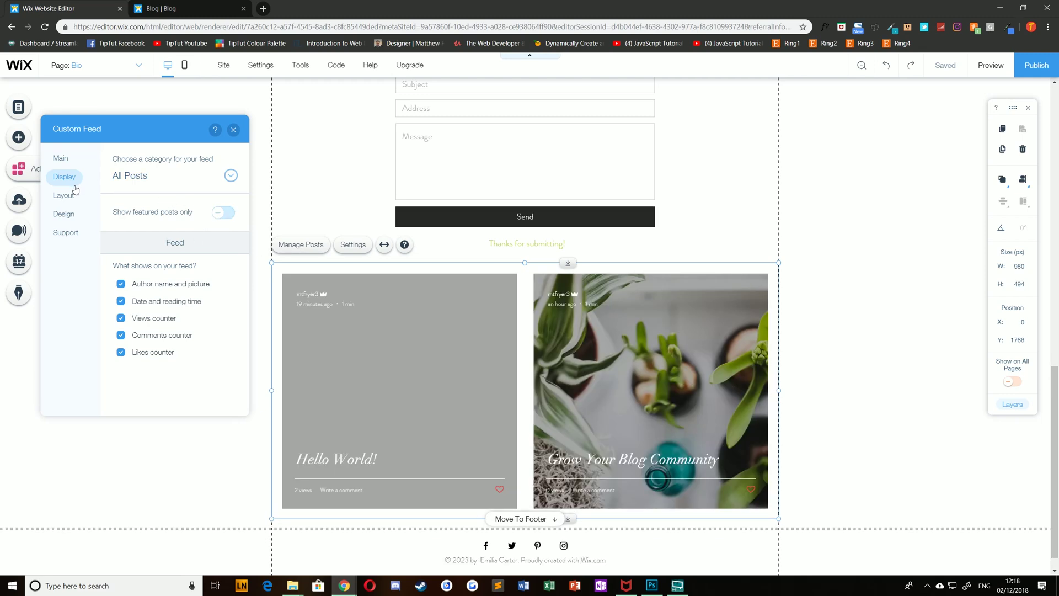
Try the Postcard and Minimal layouts, then settle on Side by Side
left_click(63, 199)
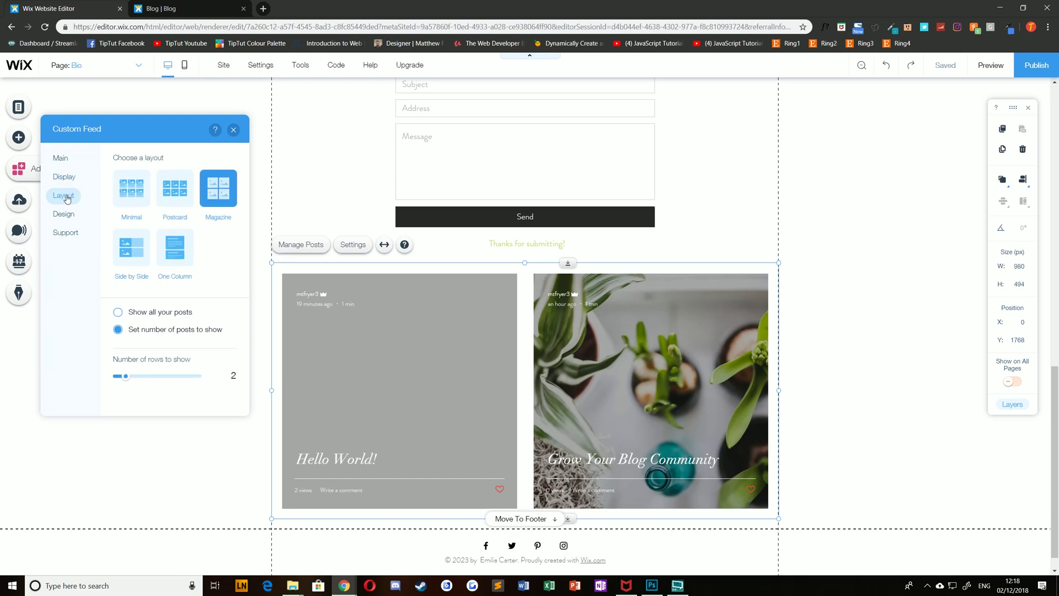
left_click(167, 194)
left_click(130, 211)
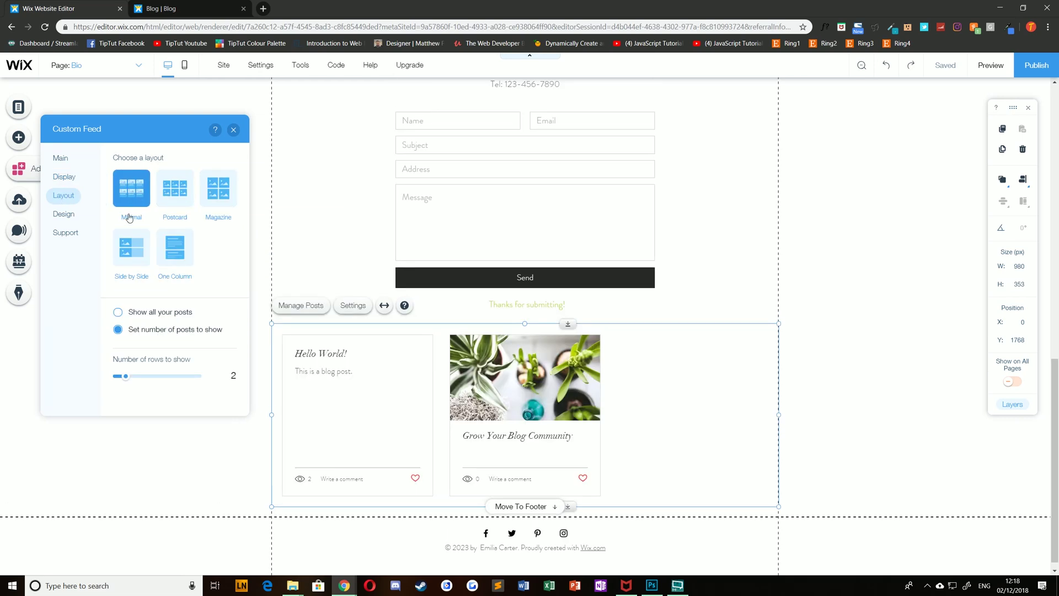
left_click(136, 249)
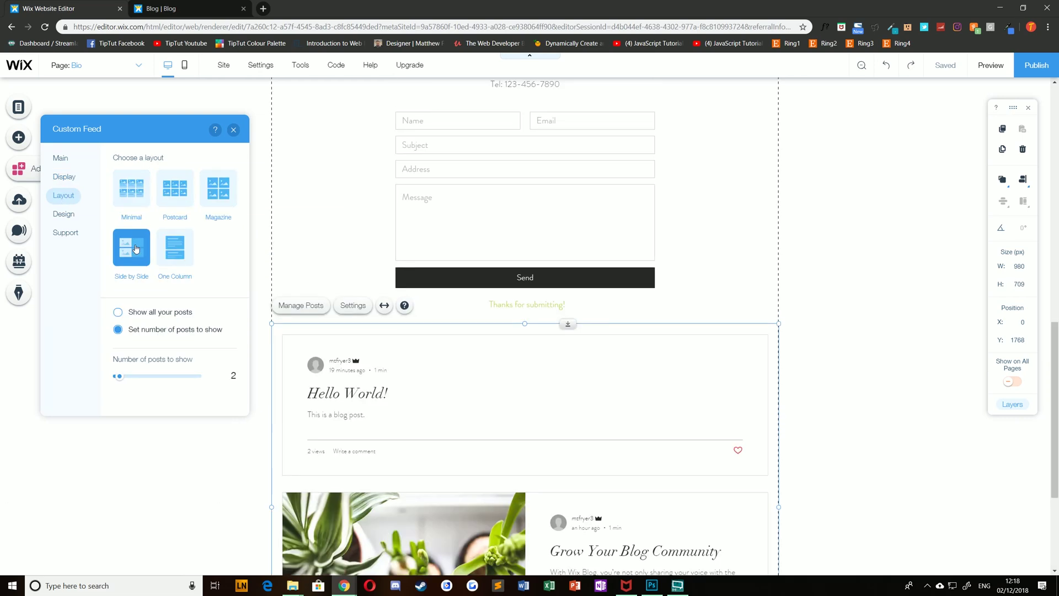
Browse the feed's Design and Support sections, then close and reopen its settings
left_click(65, 214)
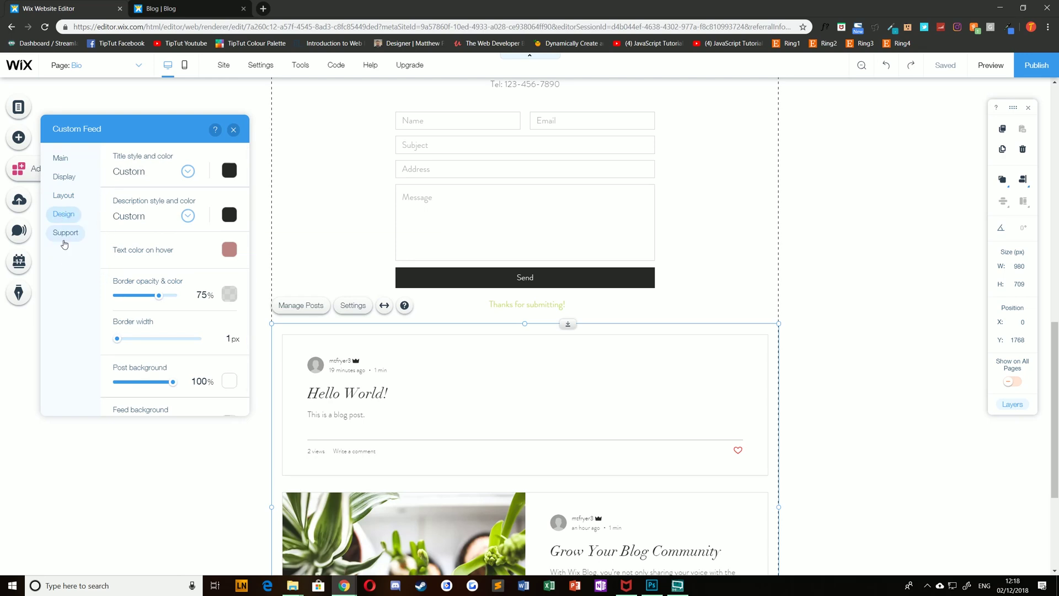
left_click(66, 232)
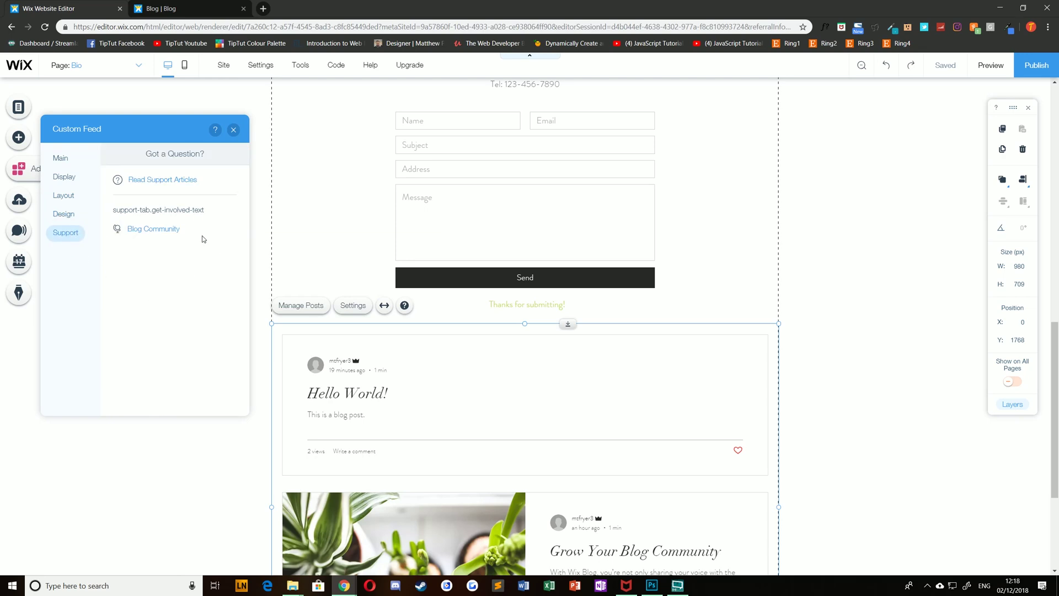
left_click(65, 214)
scroll(162, 258, "down", 1)
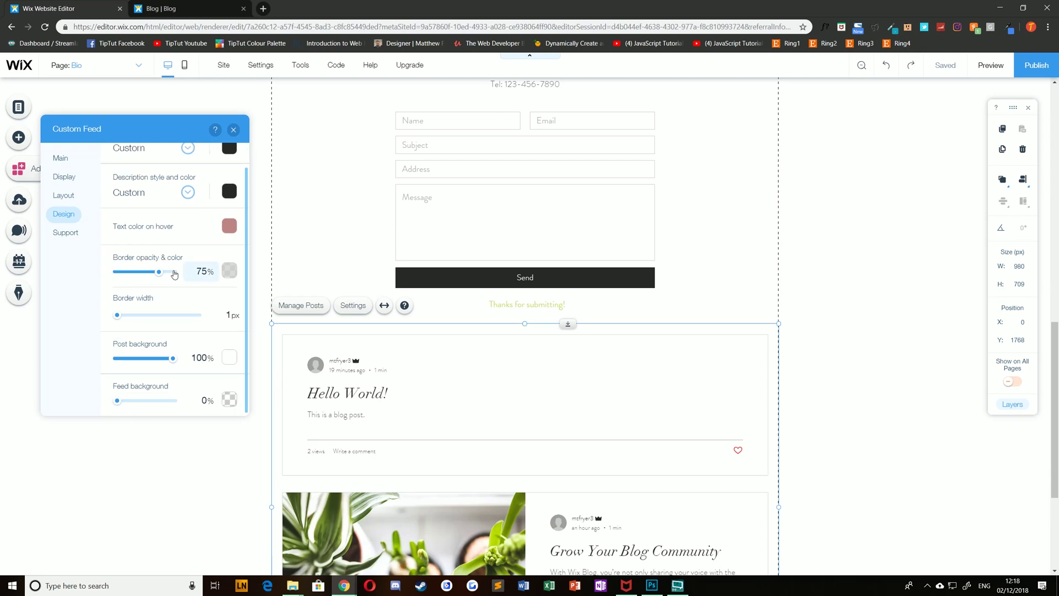
left_click(265, 285)
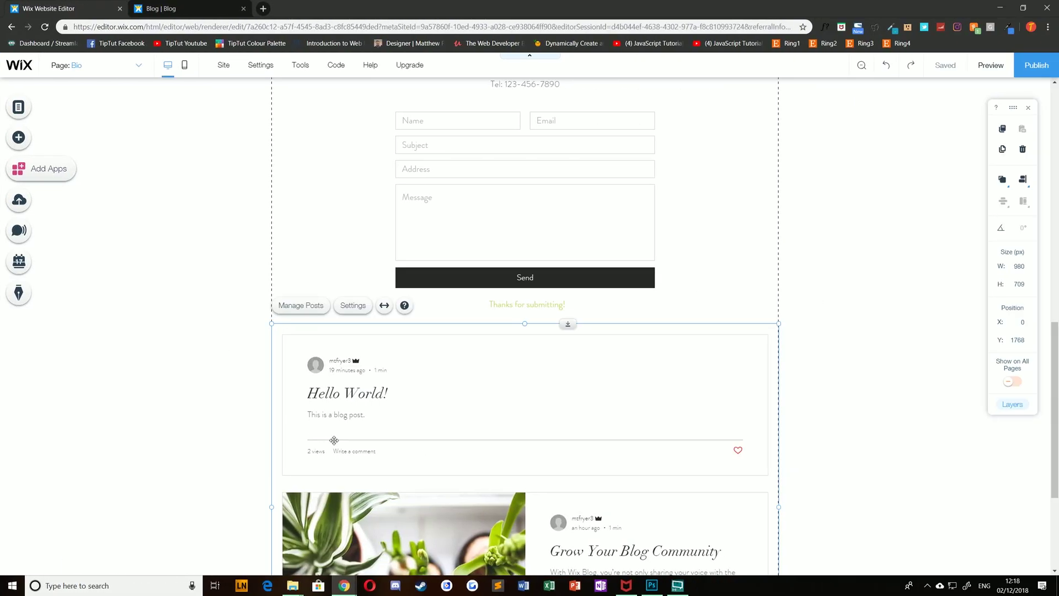
left_click(352, 306)
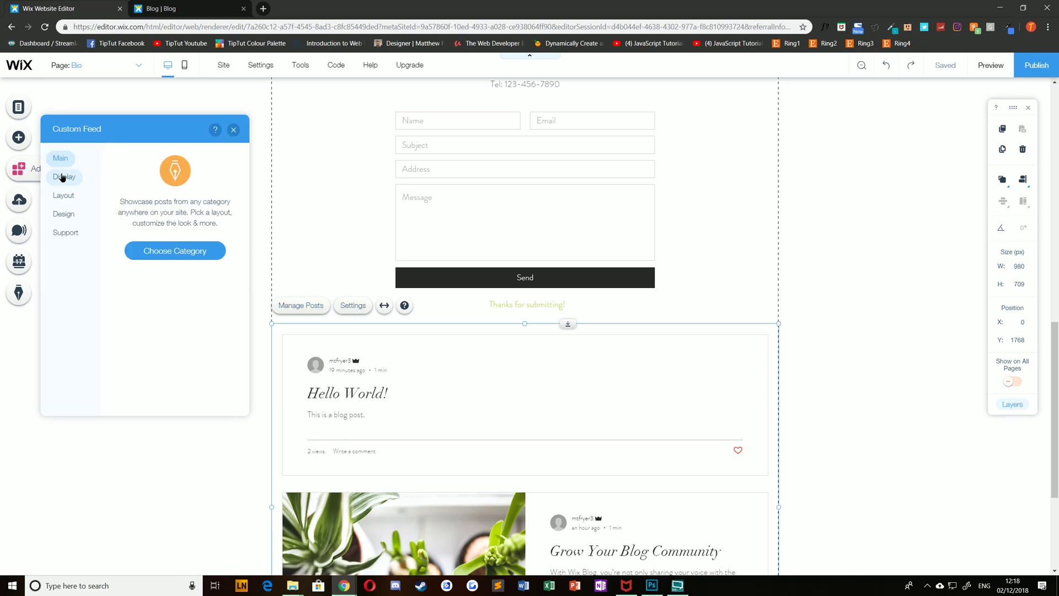
Turn on 'Show featured posts only' for the Bio feed and close settings
left_click(63, 177)
left_click(223, 213)
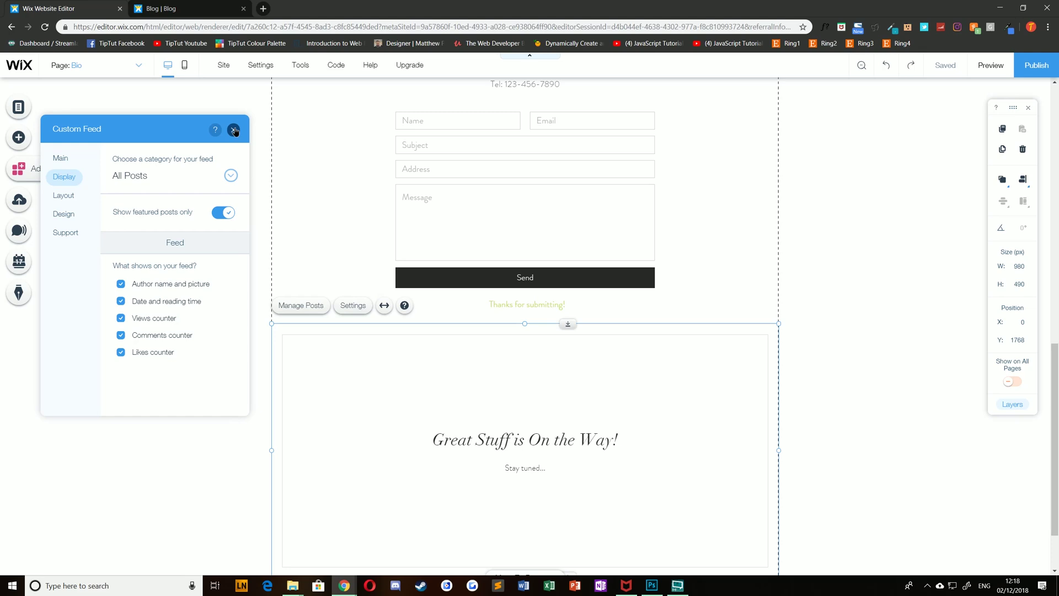
left_click(234, 131)
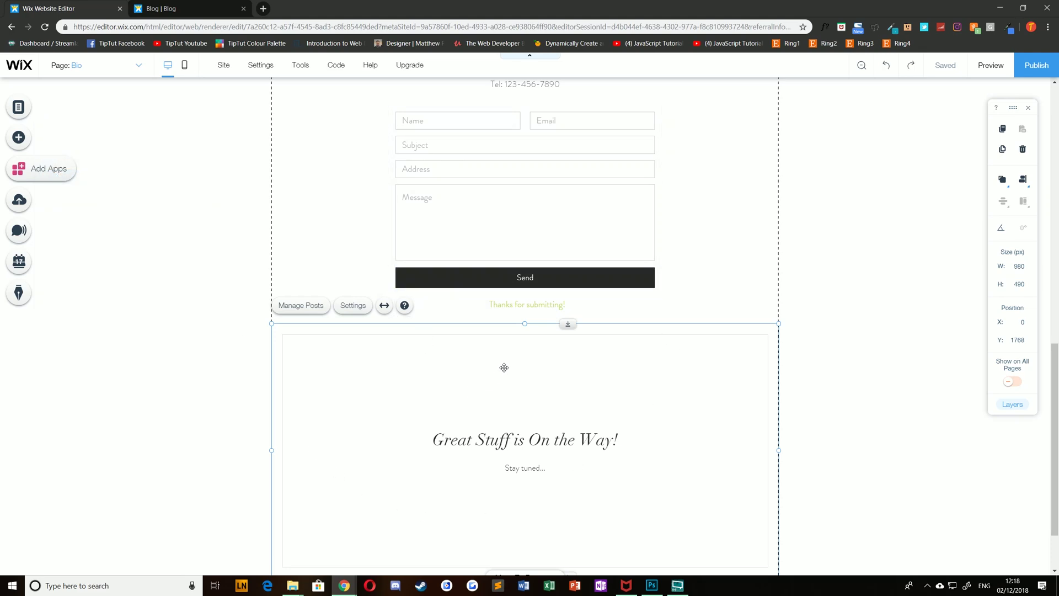
scroll(537, 290, "up", 4)
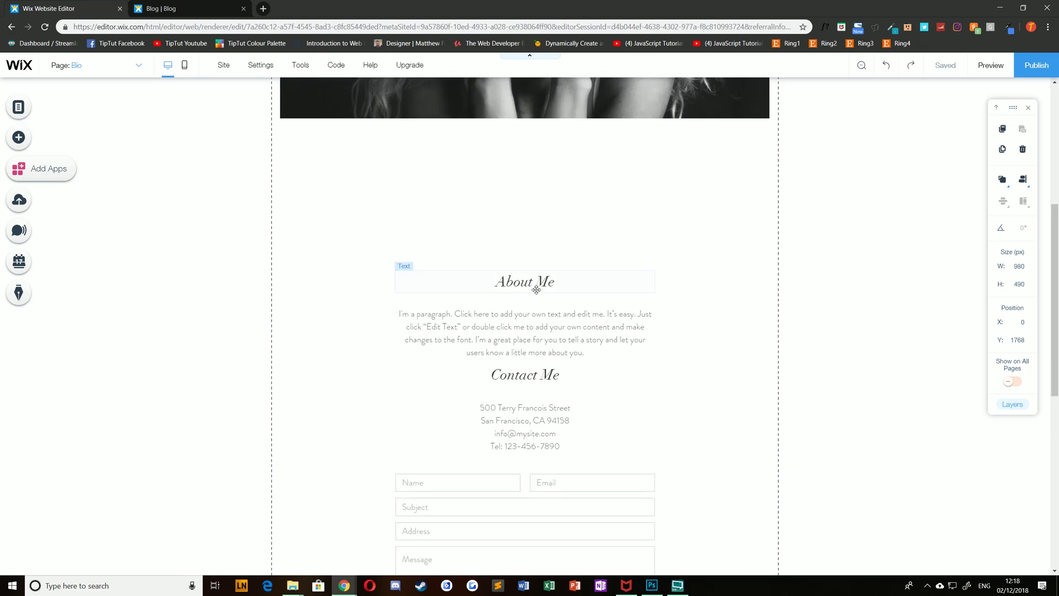
scroll(533, 284, "up", 4)
Switch the editor over to the Blog page
left_click(749, 154)
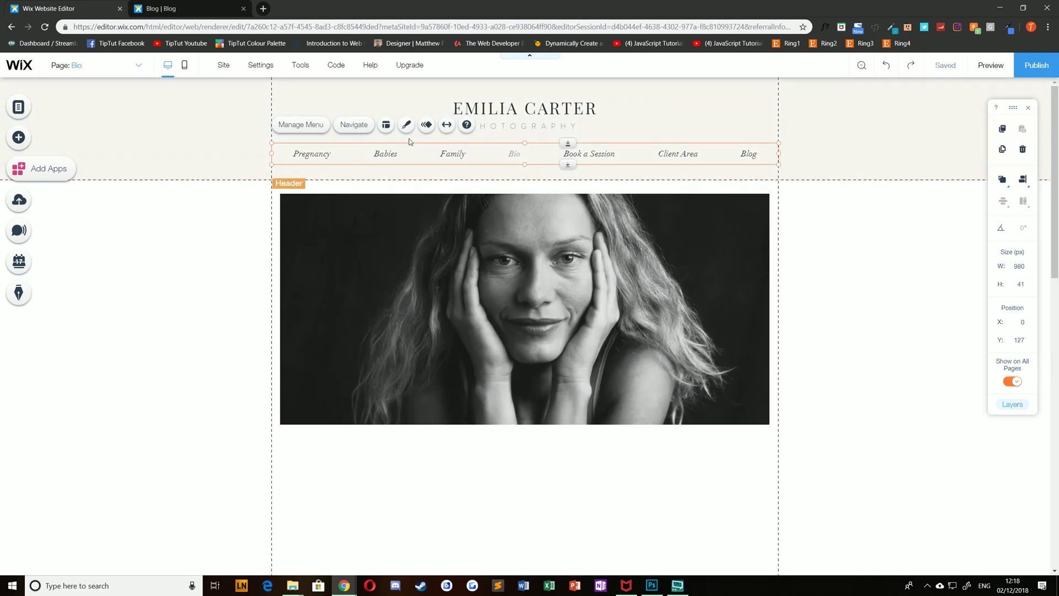
left_click(347, 125)
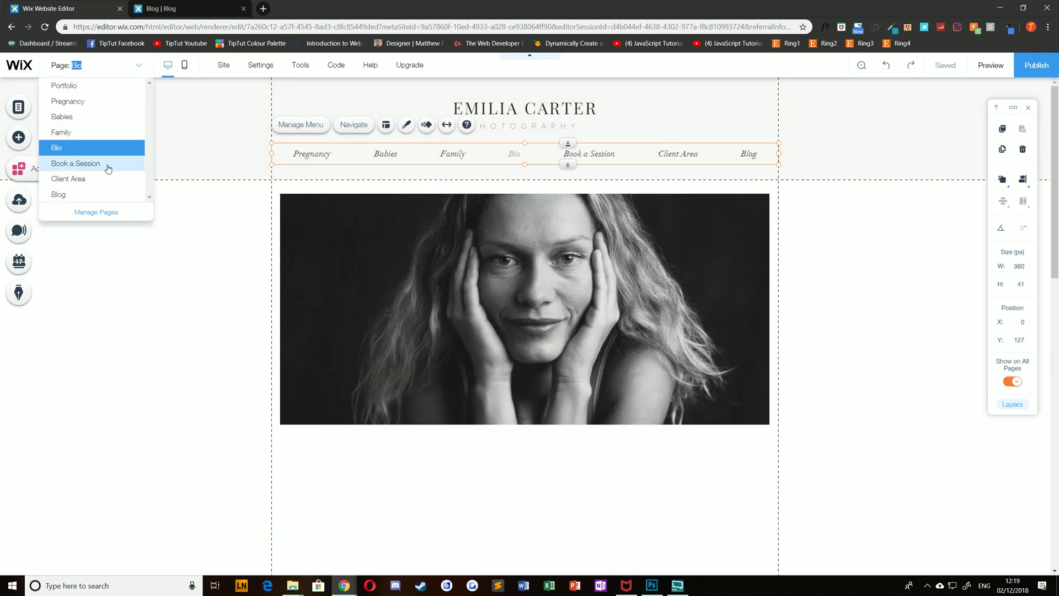
left_click(62, 194)
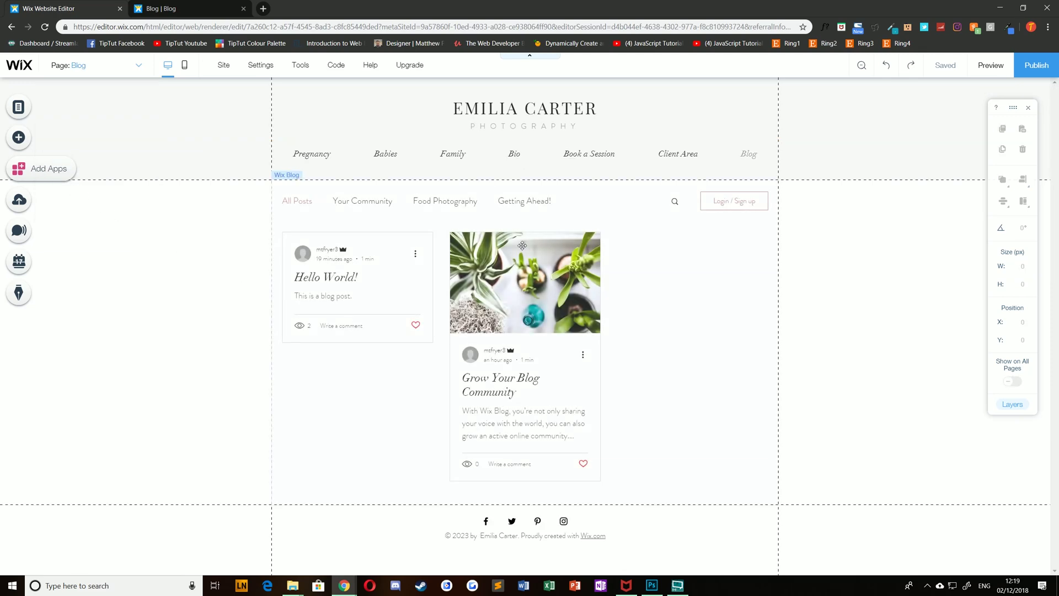
From Manage Posts, create a post 'Featured!' reading 'This is a cool featured post!'
left_click(522, 246)
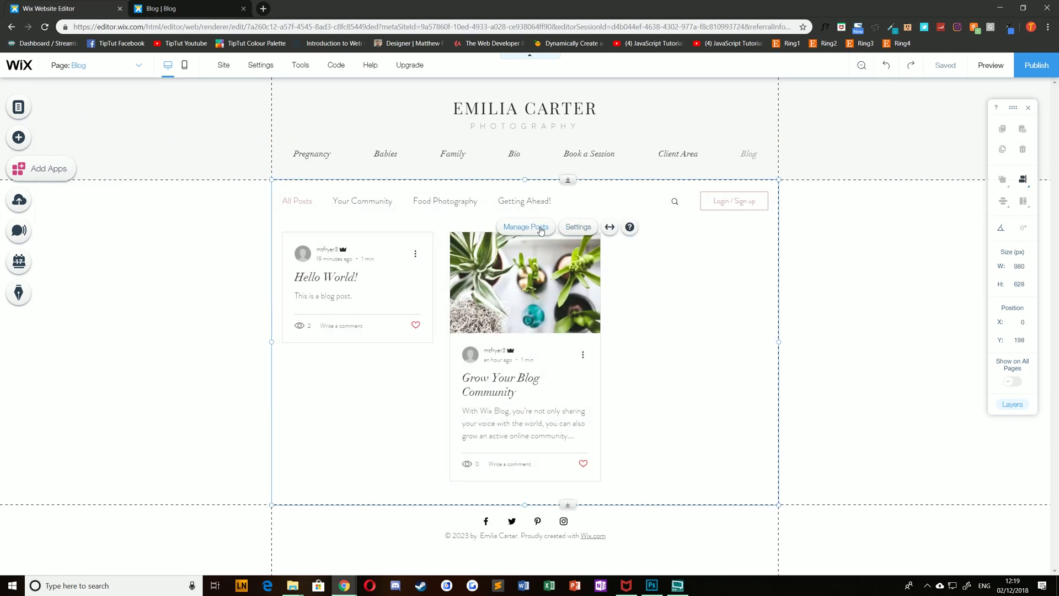
left_click(541, 229)
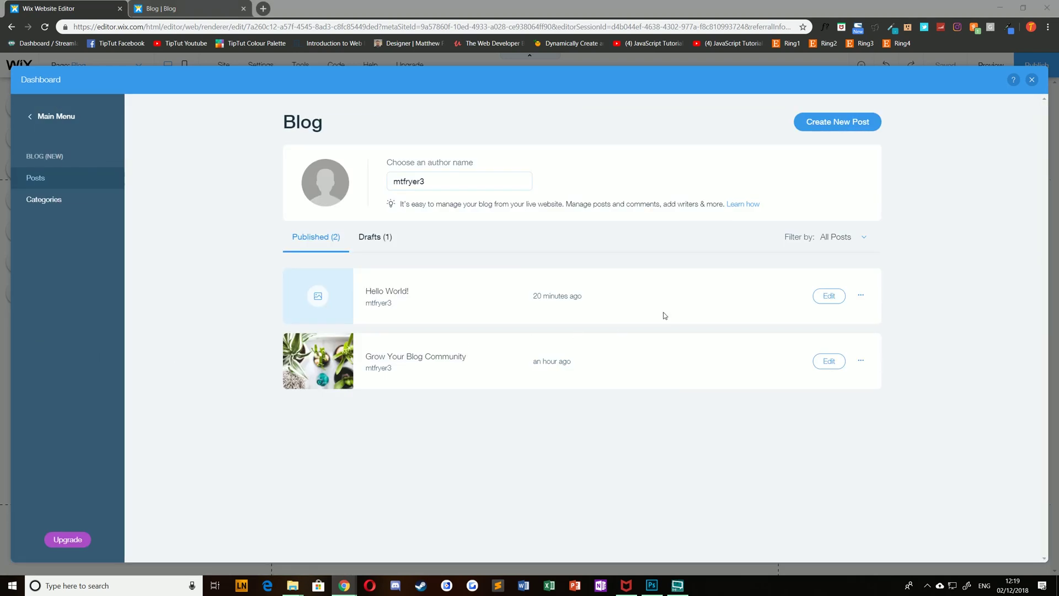
right_click(839, 145)
left_click(515, 518)
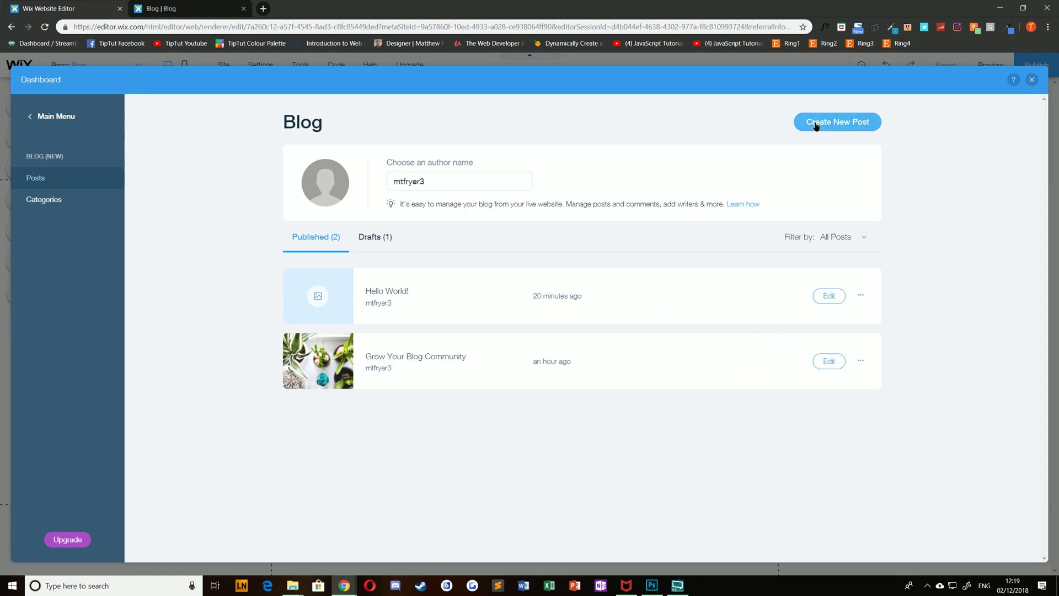
left_click(814, 123)
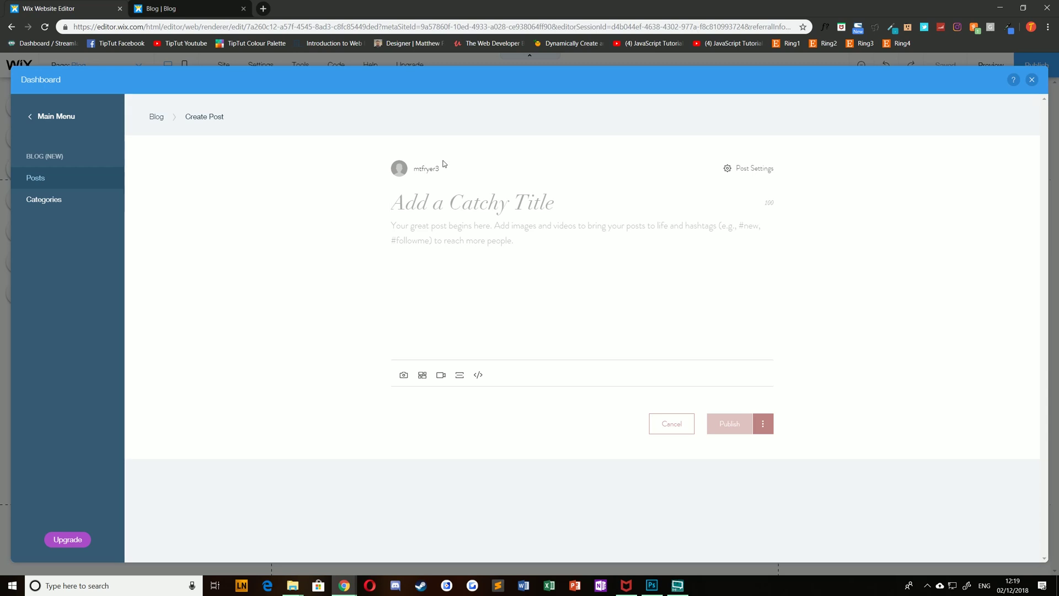
type("Featu")
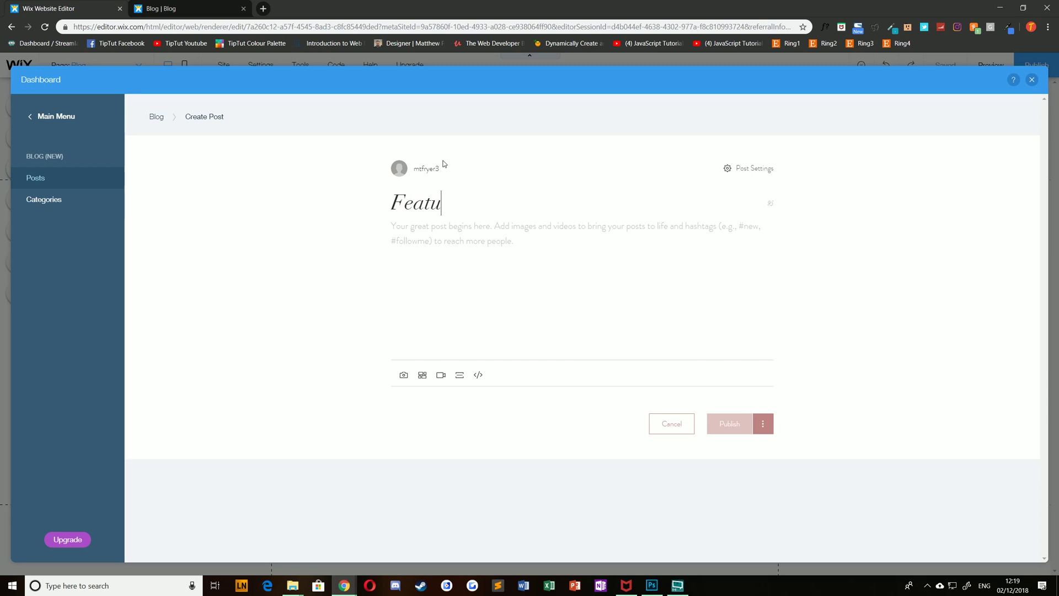
type("red!")
left_click(487, 241)
type("This is a cool featured post!")
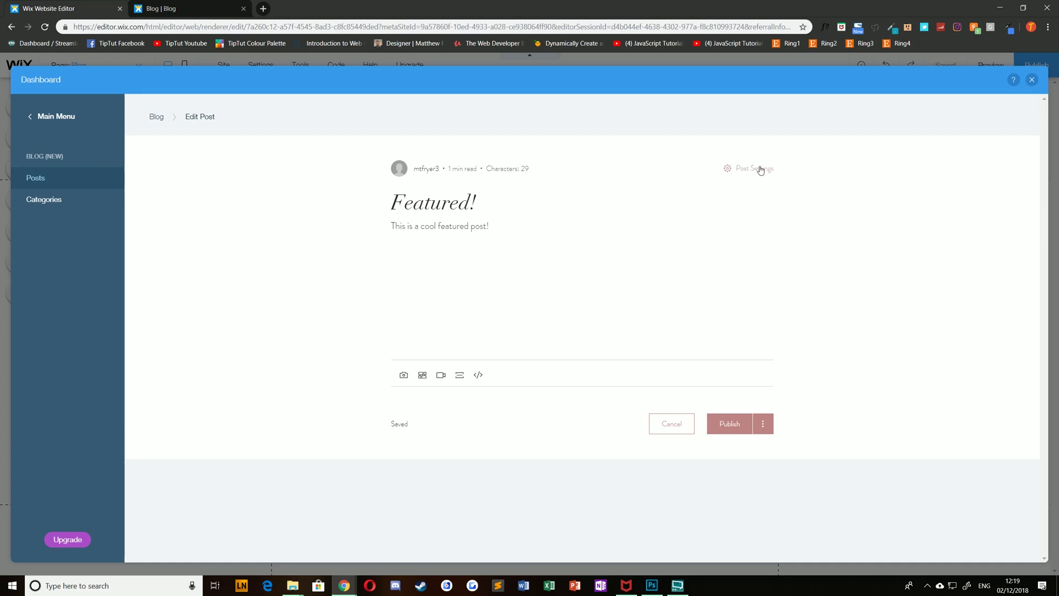
Feature the post, add Your Community, Food Photography and Getting Ahead!, then publish
left_click(761, 170)
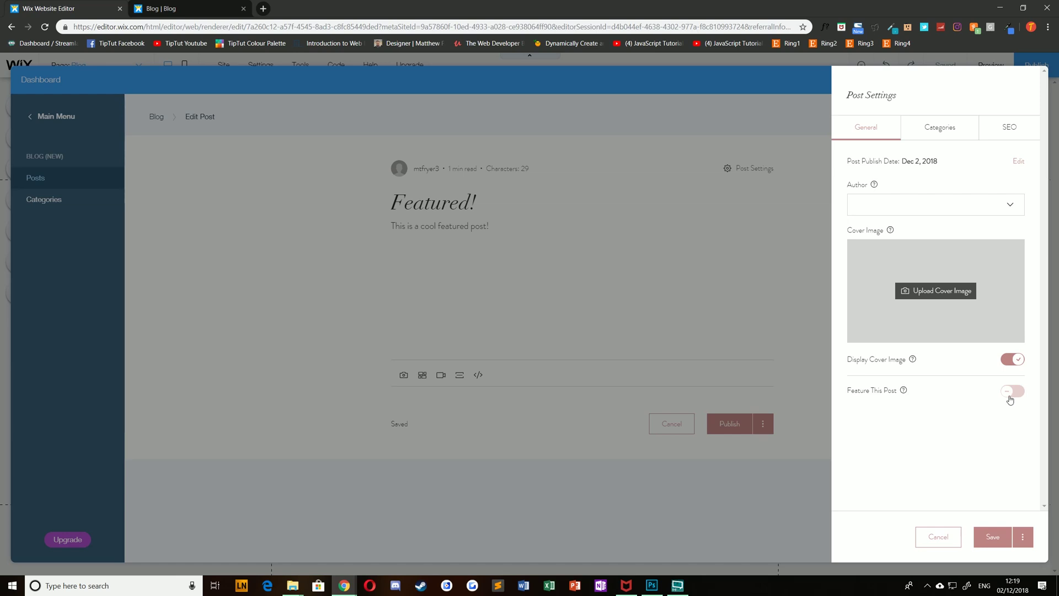
left_click(1009, 395)
left_click(942, 134)
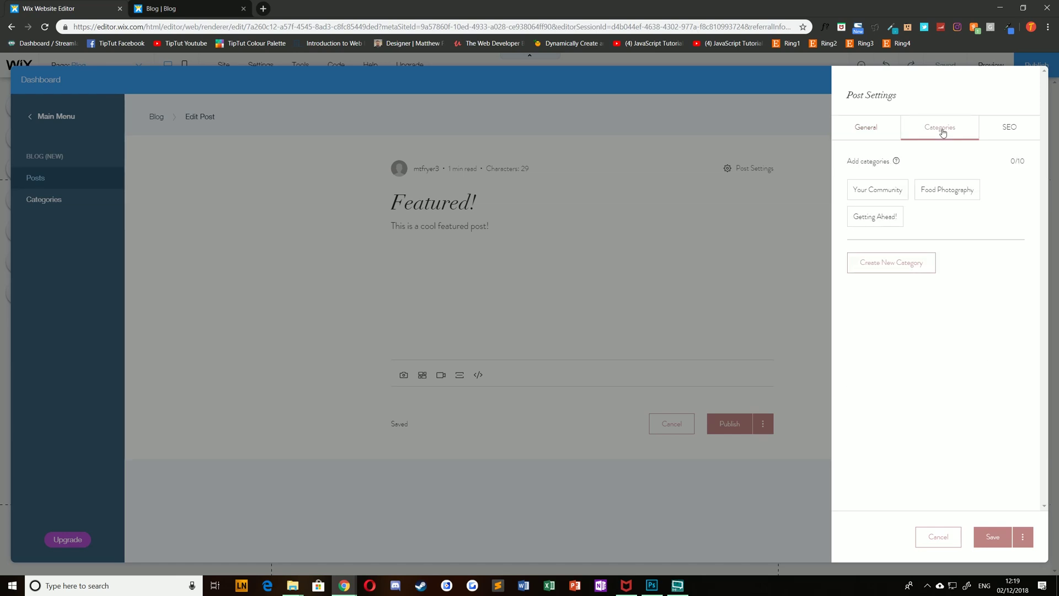
left_click(900, 193)
left_click(934, 193)
left_click(878, 216)
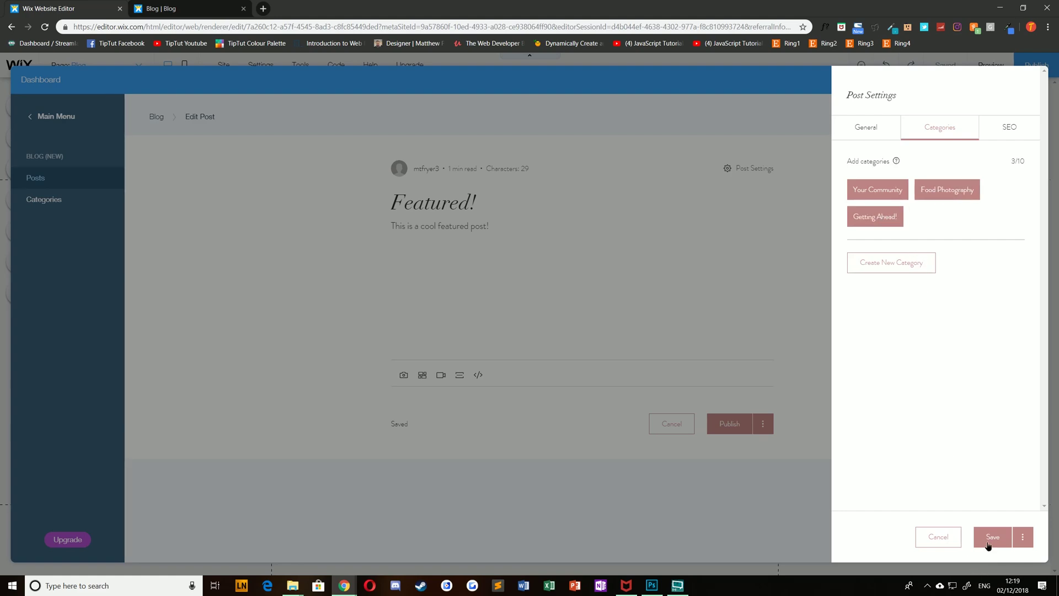
left_click(989, 545)
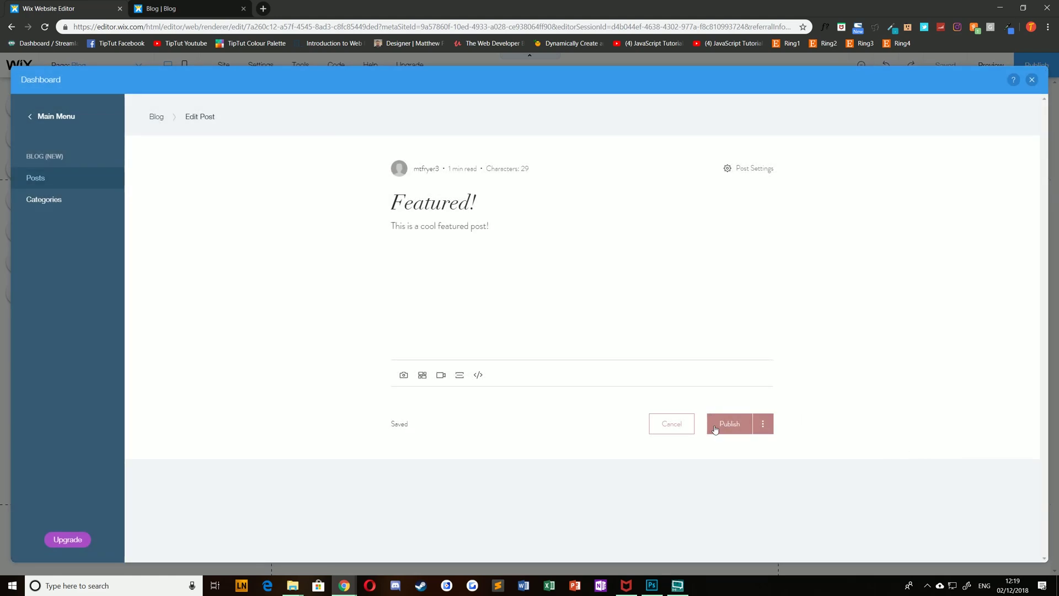
left_click(715, 429)
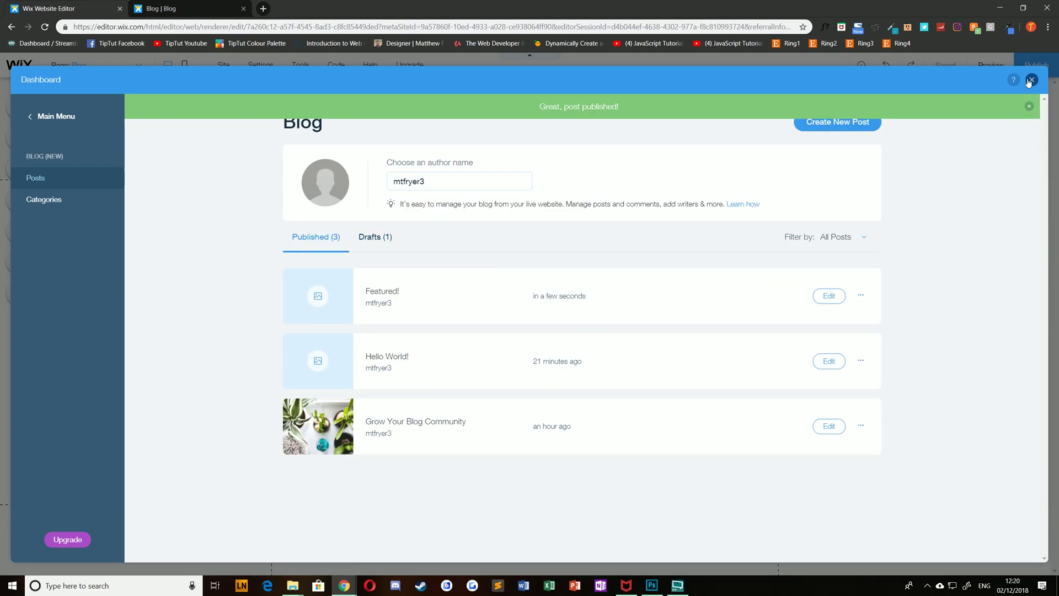
Close the dashboard and switch back to the Bio page to see the Featured! post
left_click(1031, 80)
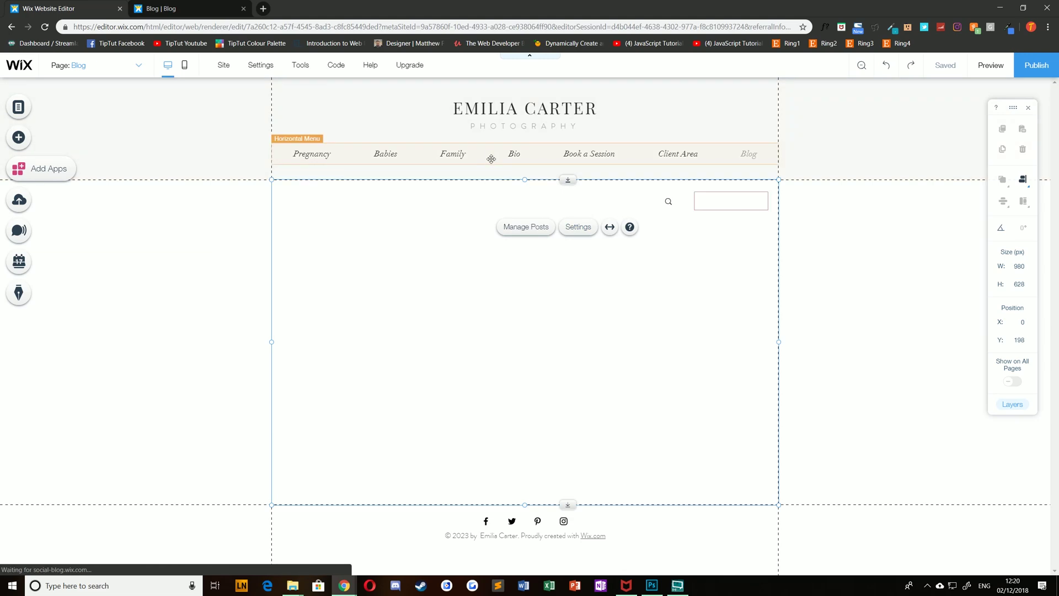
left_click(92, 65)
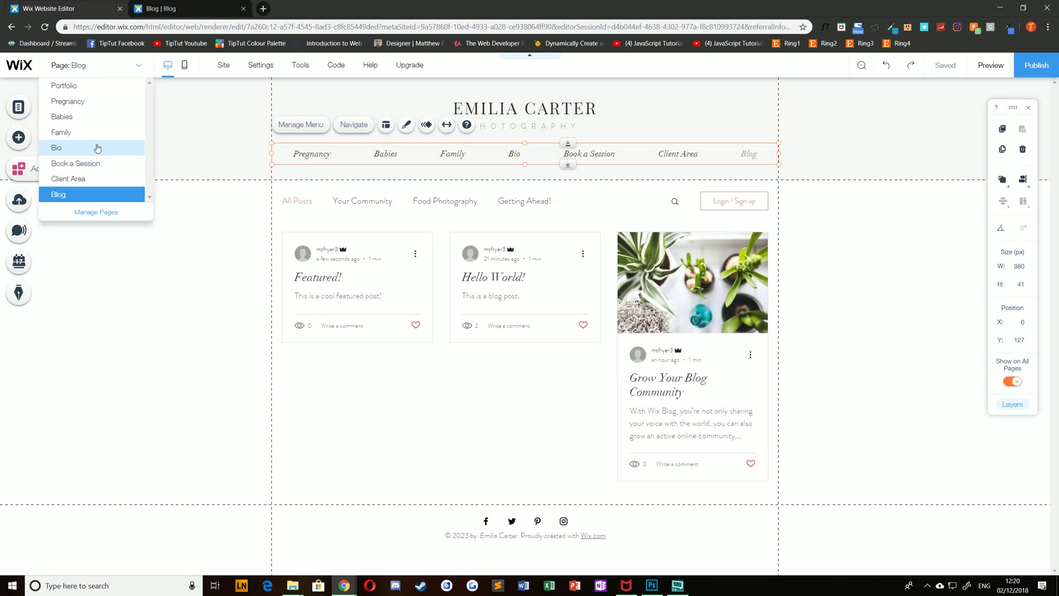
left_click(98, 149)
scroll(439, 343, "down", 2)
scroll(439, 344, "down", 5)
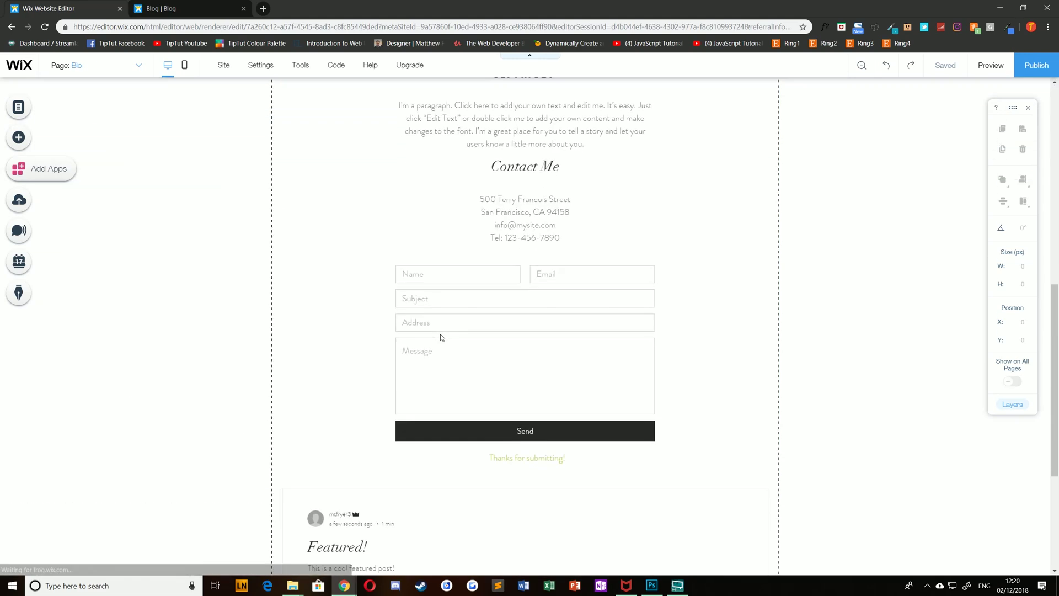
scroll(438, 340, "down", 2)
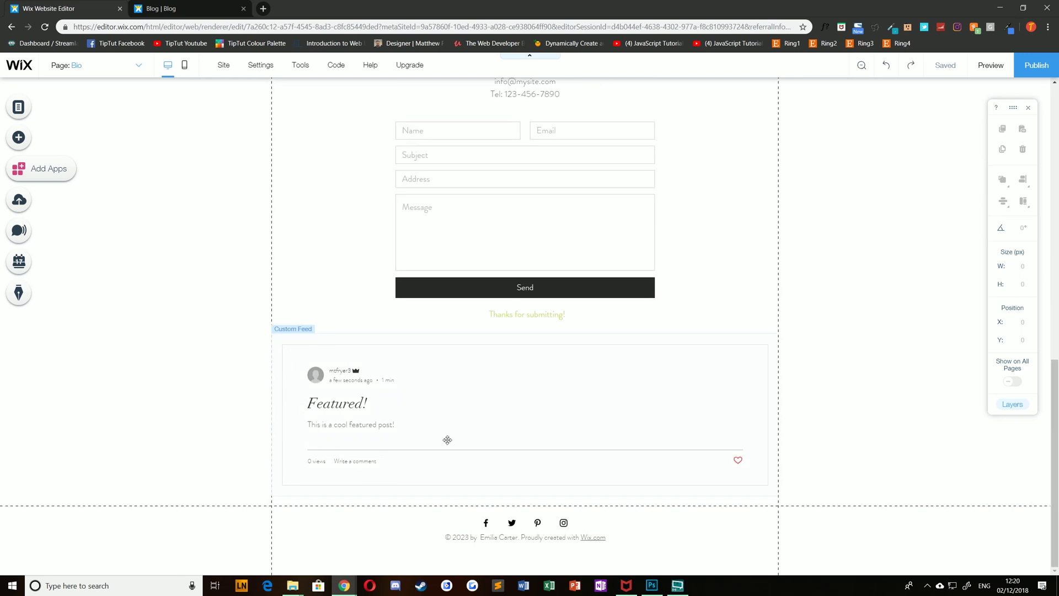